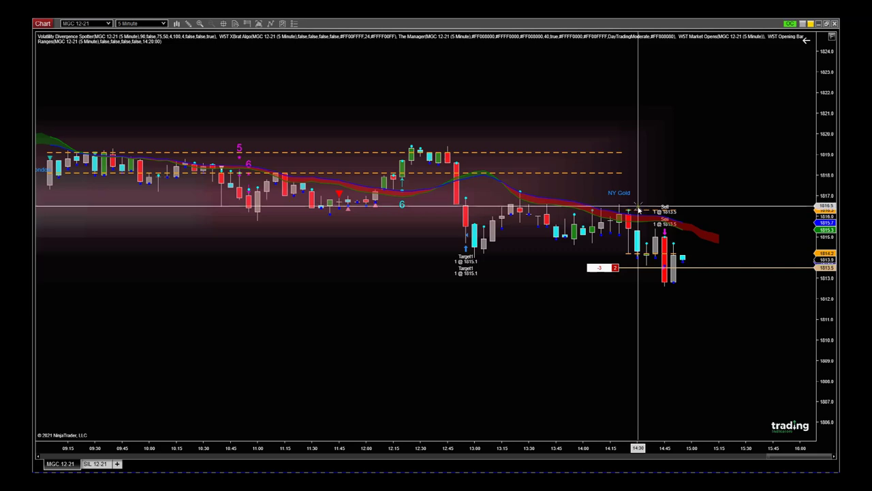
- Compress the MGC chart's time axis back to 06:30 and move the Control Center to the lower-left
drag(537, 448, 586, 450)
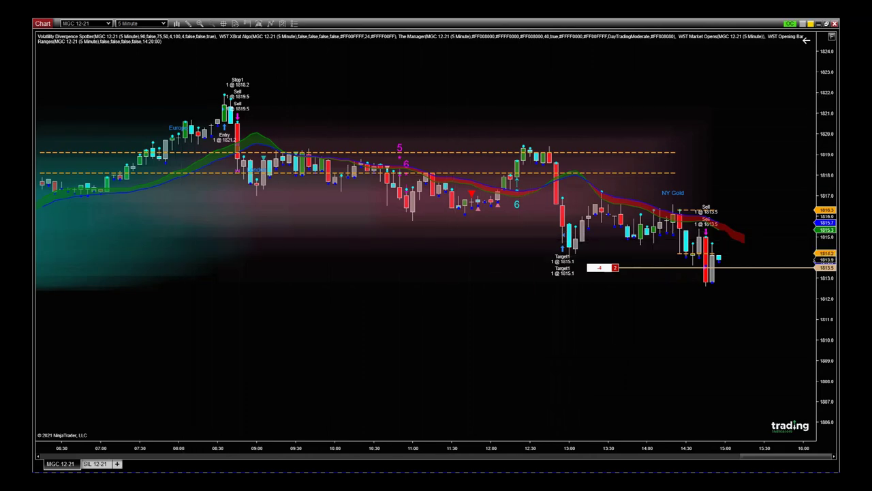
drag(517, 98, 385, 326)
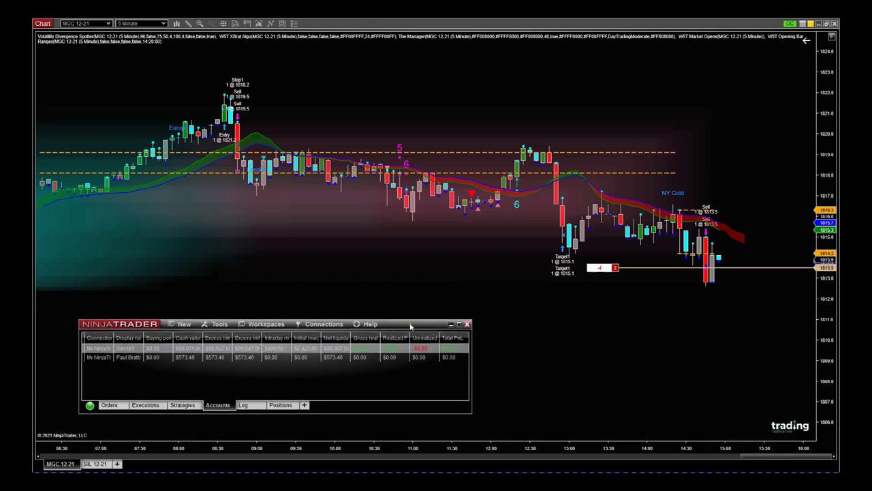
- Minimize the Control Center and pan the MGC chart slightly to the left
drag(410, 324, 412, 330)
click(452, 328)
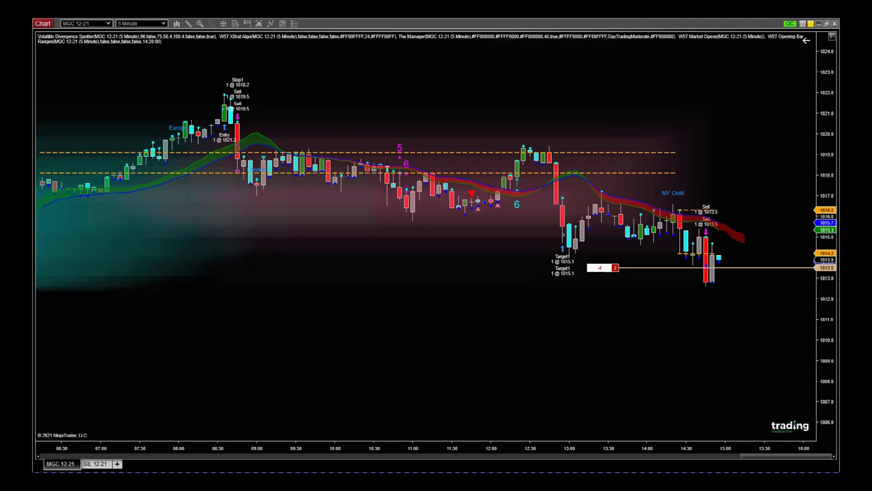
drag(773, 334, 743, 336)
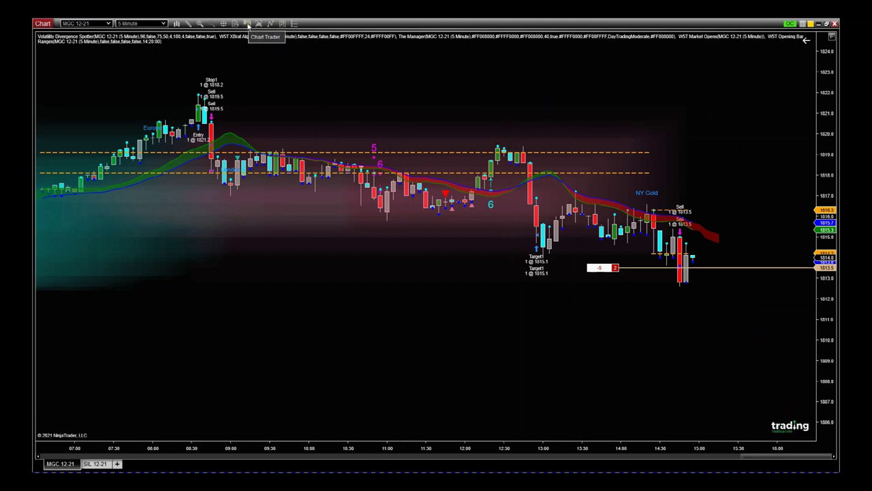
- Turn on the Chart Trader panel from the toolbar dropdown beside the MGC chart
click(248, 24)
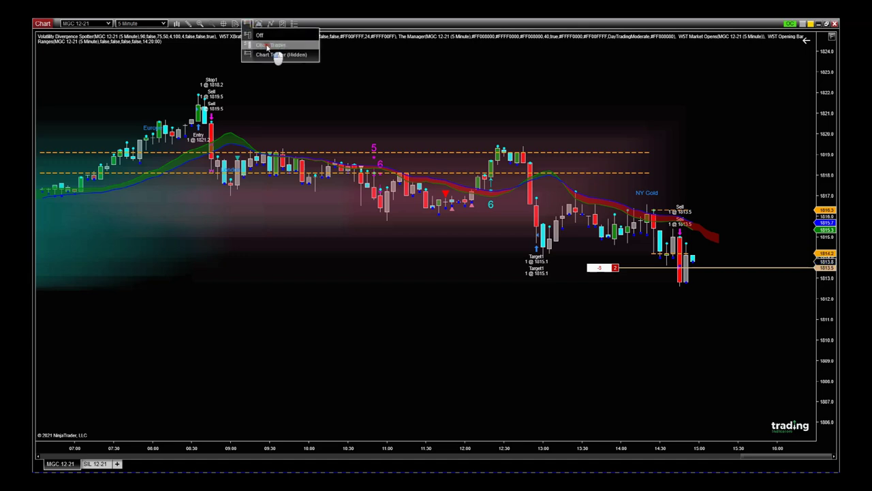
click(270, 46)
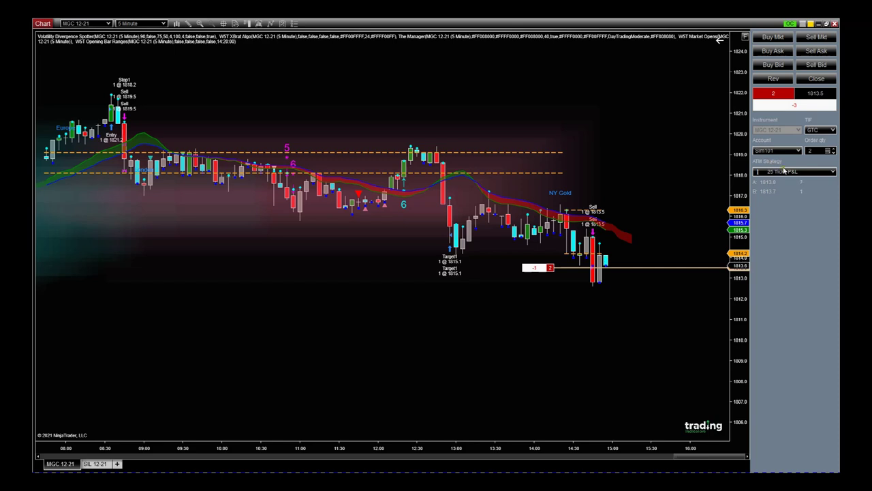
- Choose Custom in the ATM Strategy list and move the parameters dialog aside
click(832, 172)
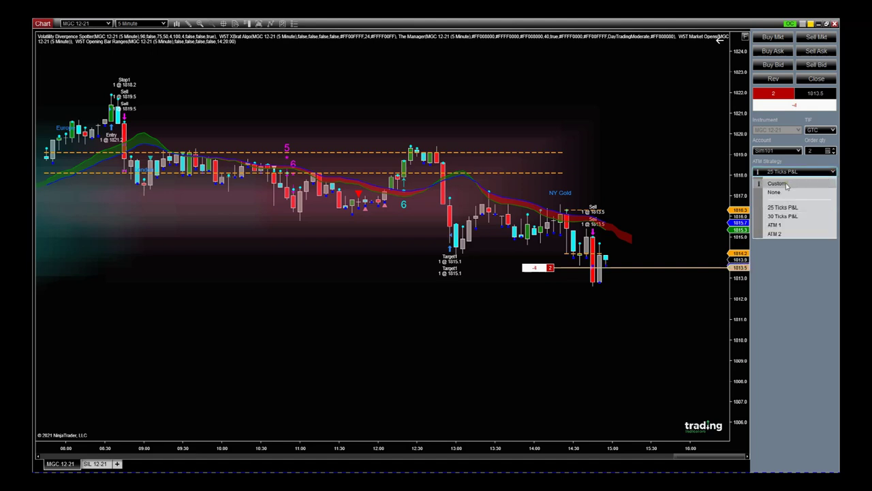
click(833, 173)
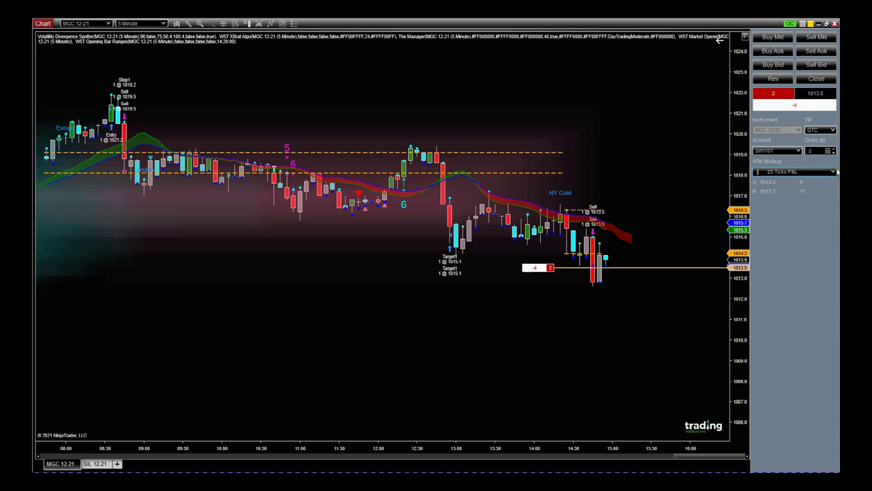
click(833, 174)
click(780, 183)
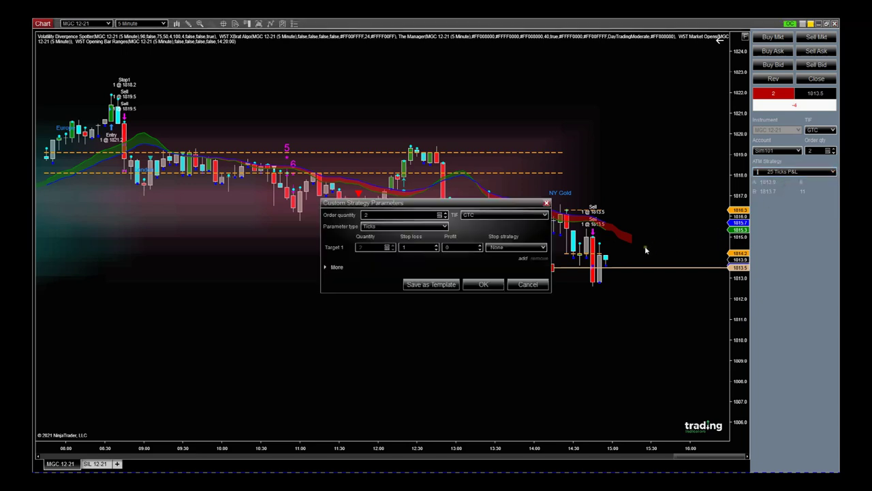
drag(454, 202, 308, 210)
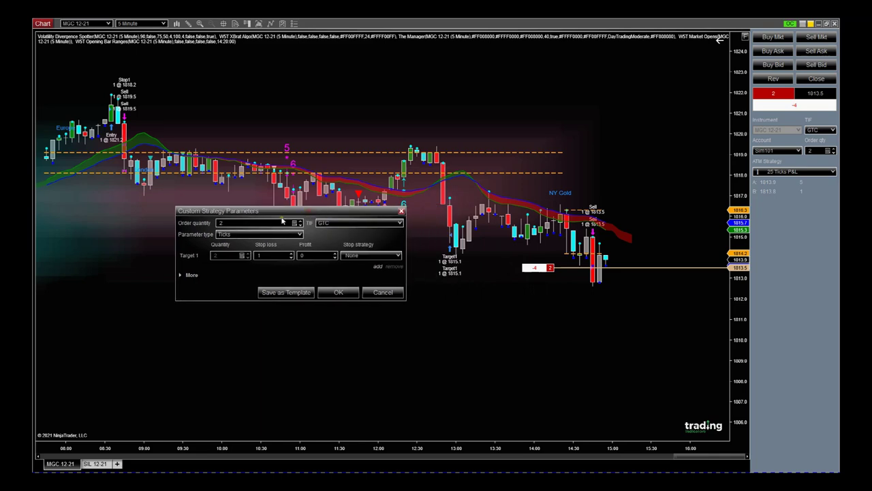
- Set quantity 2 with a 20-tick stop loss and a 20-tick profit target
click(225, 223)
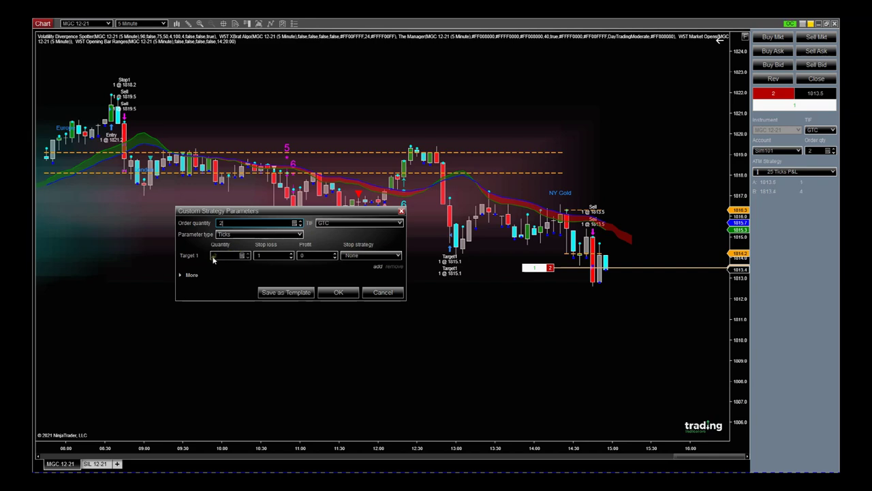
click(260, 256)
text(1)
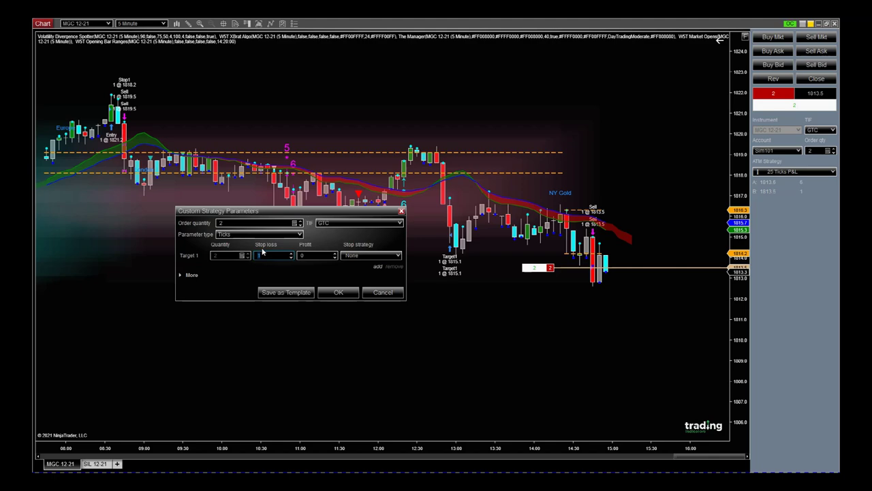
text(20)
key(Tab)
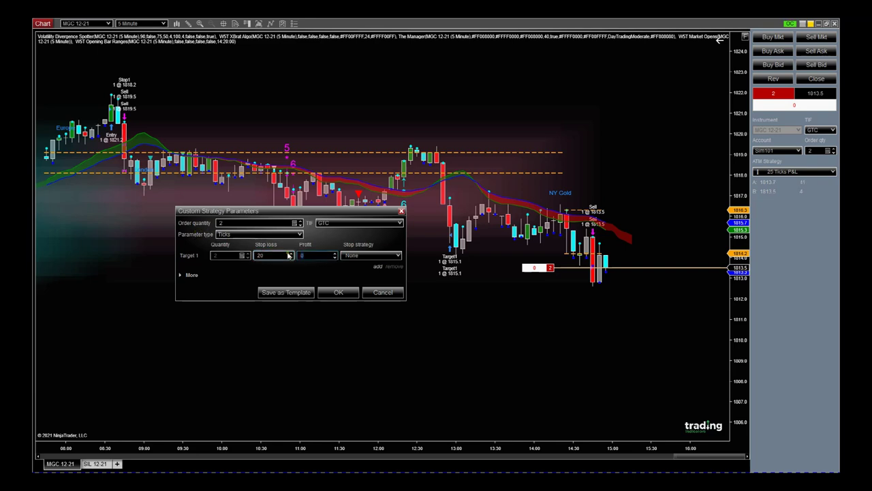
text(20)
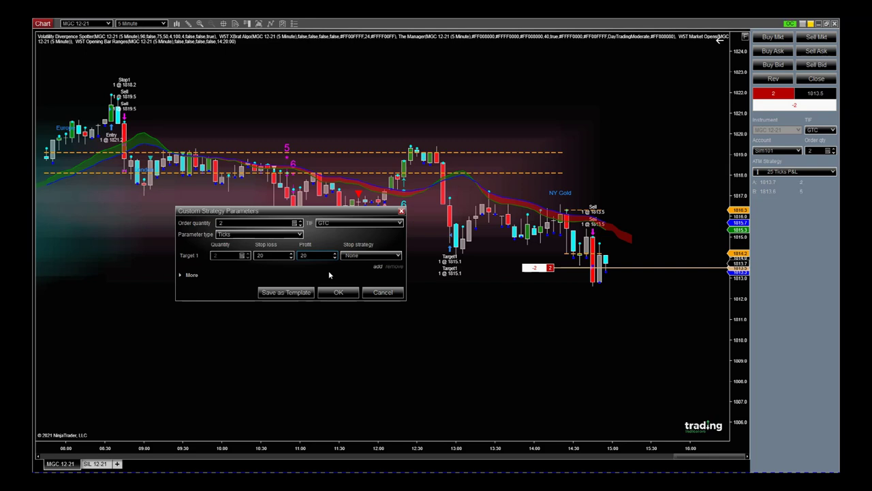
- Save the parameters as the template '20 Ticks P&L' and confirm with OK
click(286, 291)
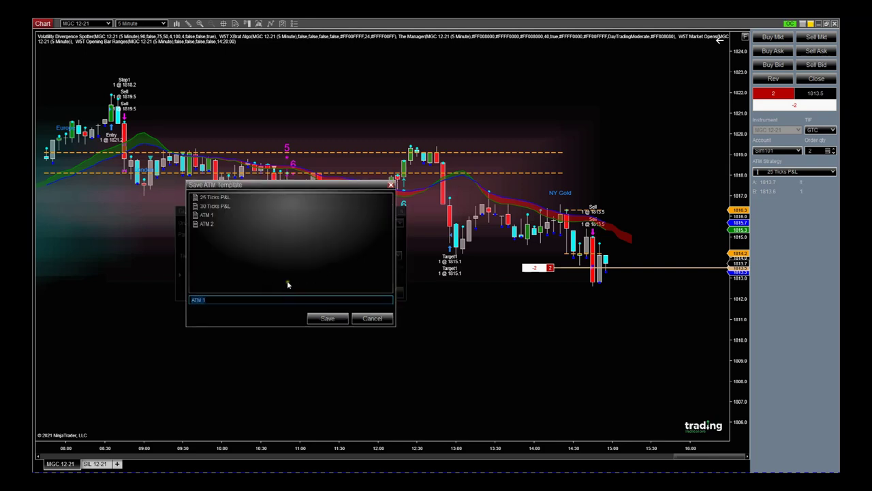
text(20 Ticks P&L)
click(341, 320)
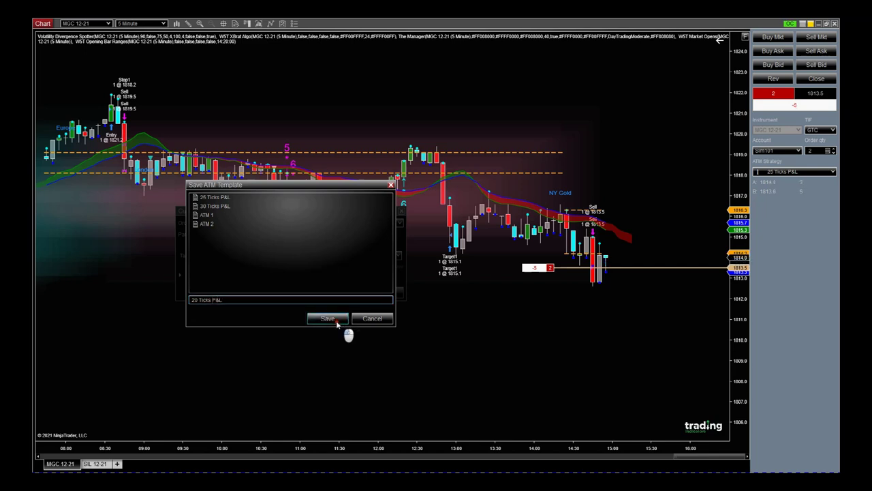
click(341, 292)
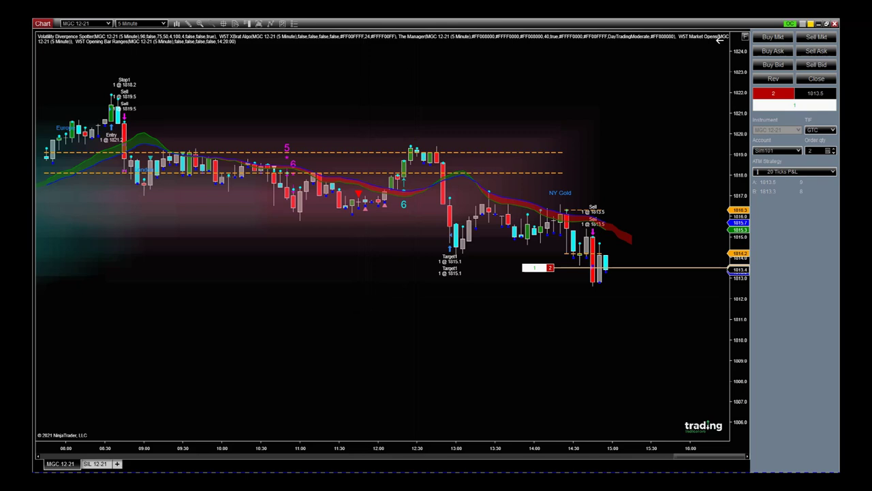
- From the Control Center Positions list, apply 20 Ticks P&L to the MGC 12-21 short
drag(468, 244, 396, 305)
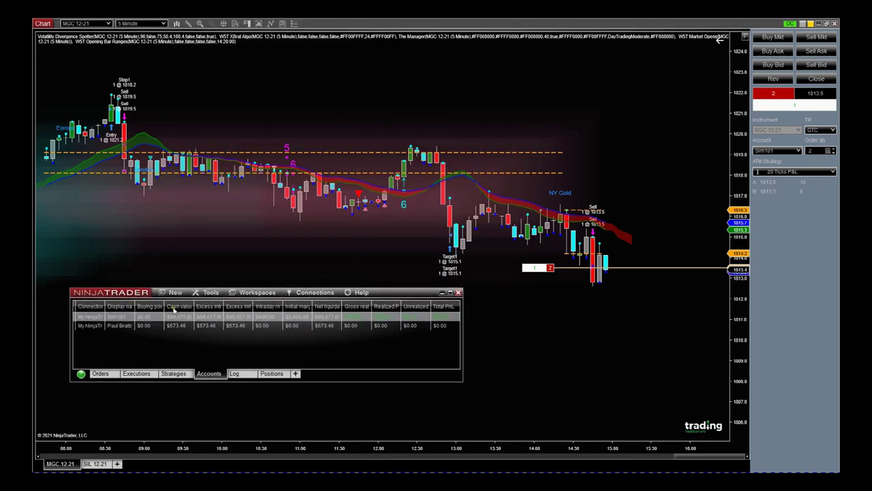
click(269, 374)
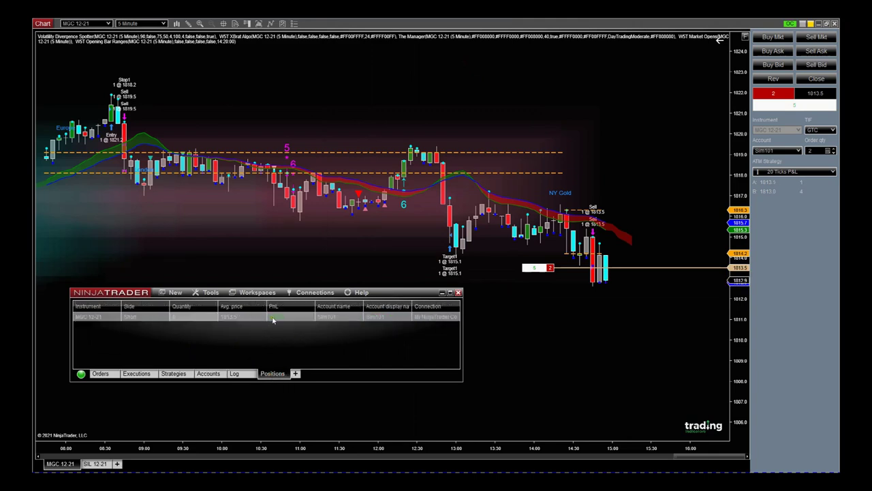
click(106, 318)
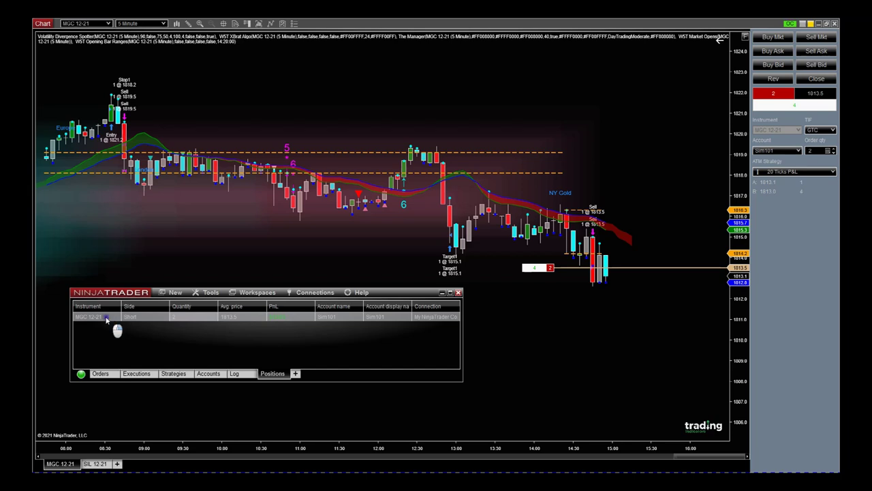
right_click(106, 318)
mouse_move(144, 329)
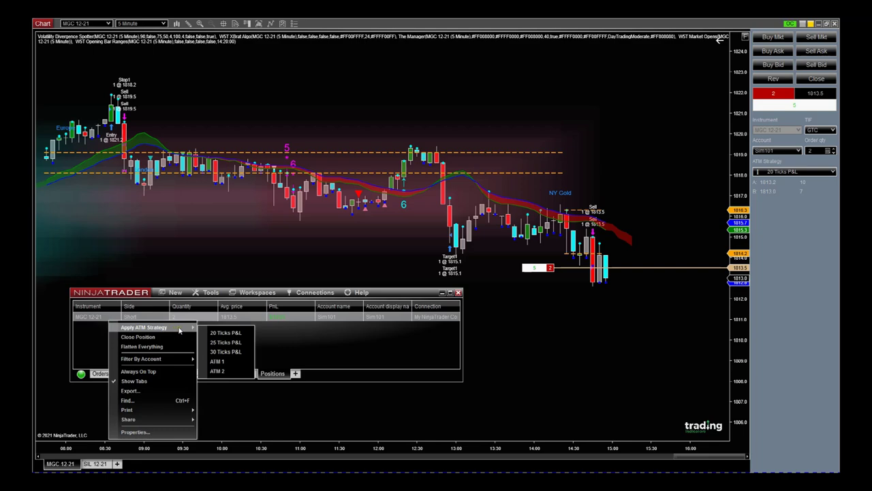
click(224, 334)
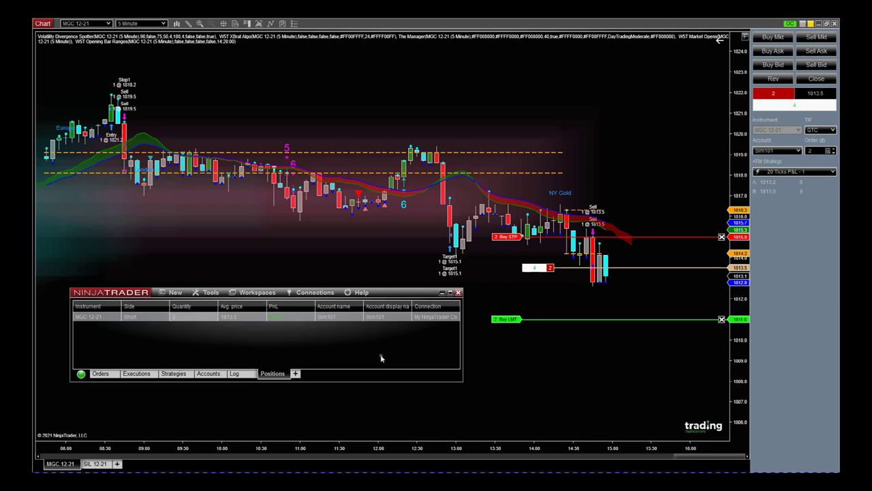
- Hide the Control Center, raise the buy stop to about 1816.5, and zoom the chart out
click(453, 294)
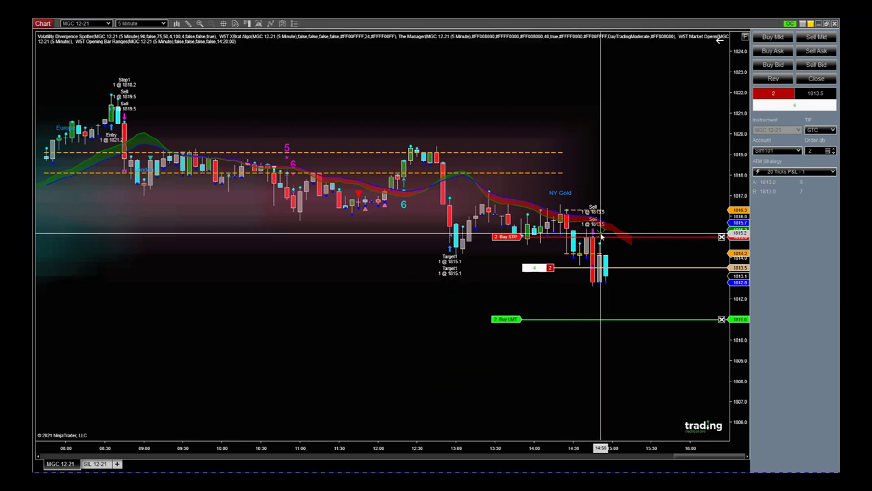
drag(505, 238, 506, 202)
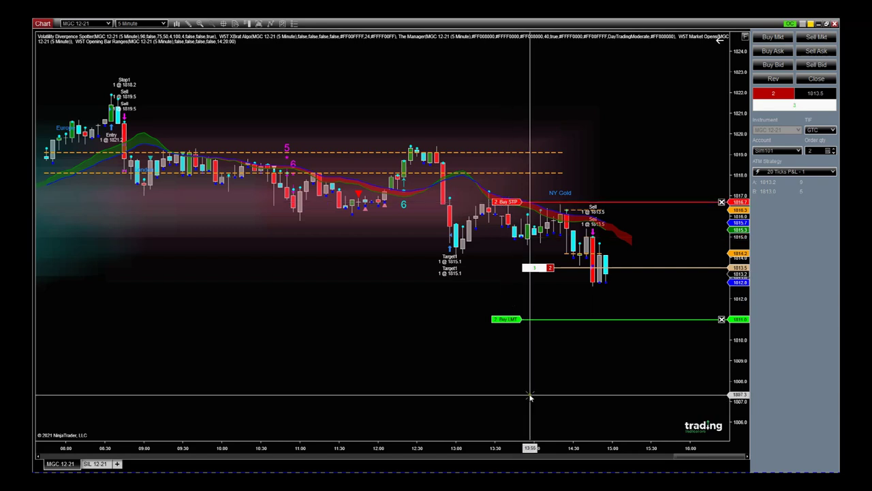
drag(477, 447, 625, 448)
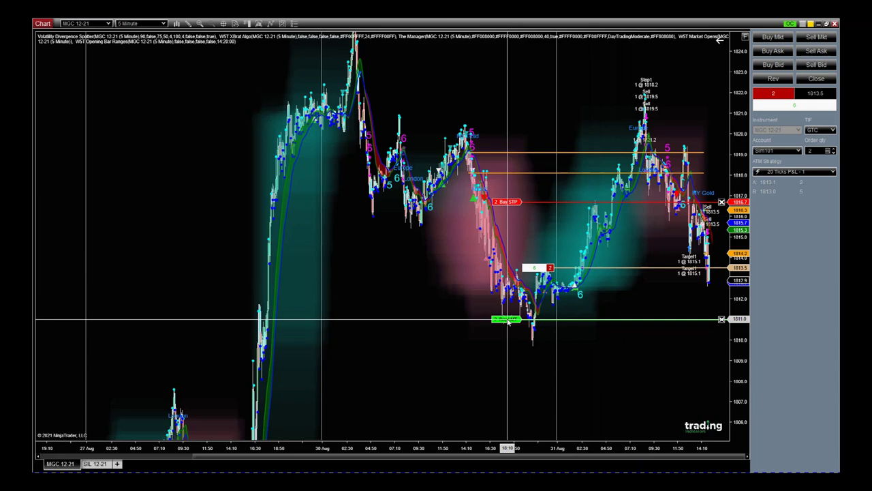
- Move the buy limit target down to 1810.1 and rescale the time and price axes
click(508, 320)
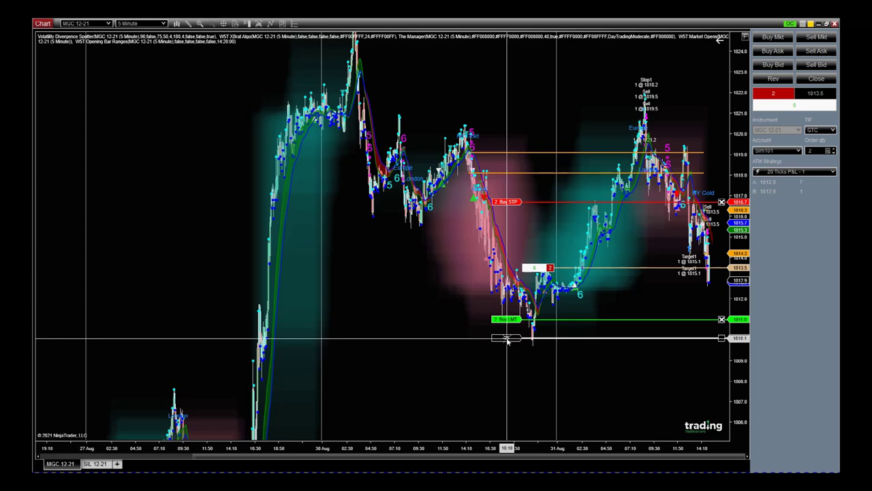
click(508, 339)
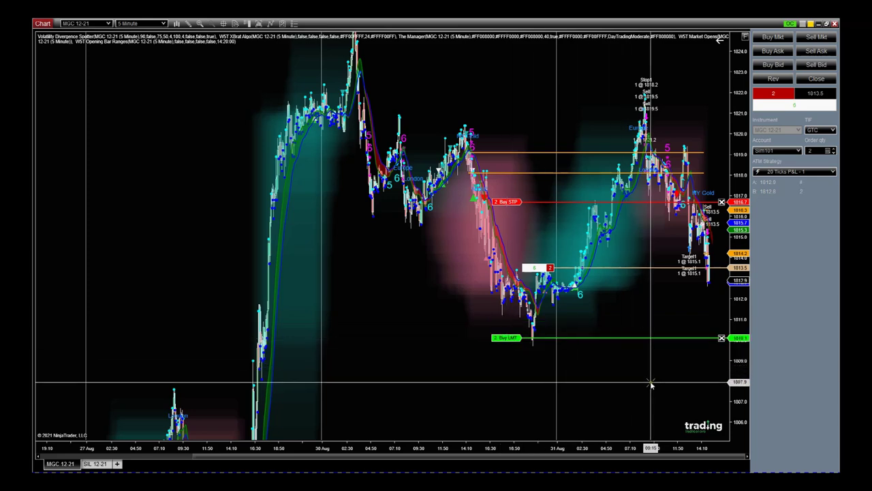
drag(656, 448, 508, 448)
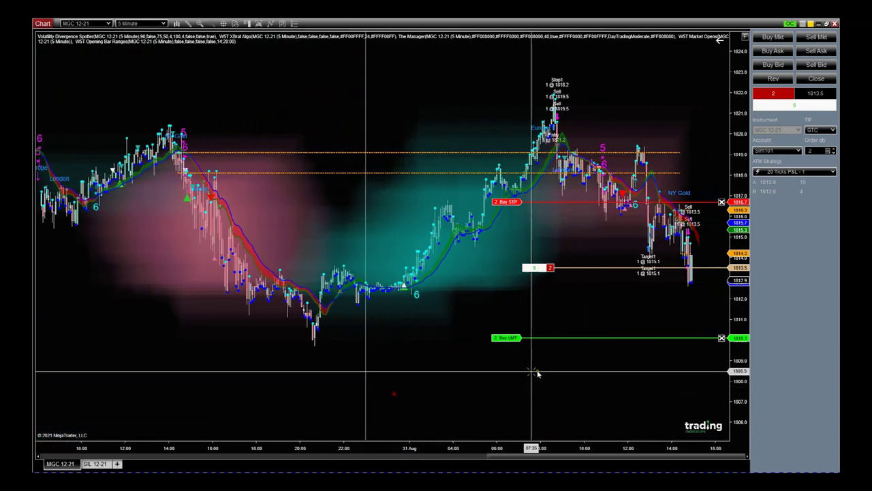
drag(652, 448, 423, 448)
drag(643, 449, 604, 449)
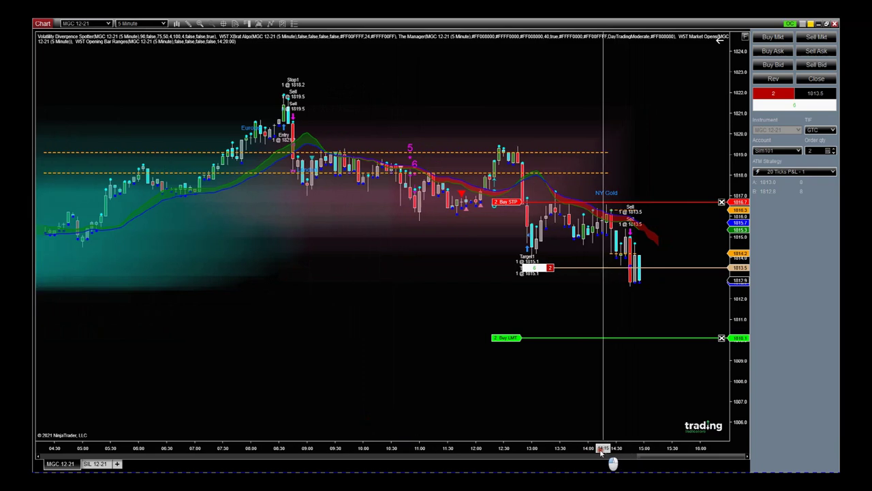
drag(610, 393, 628, 393)
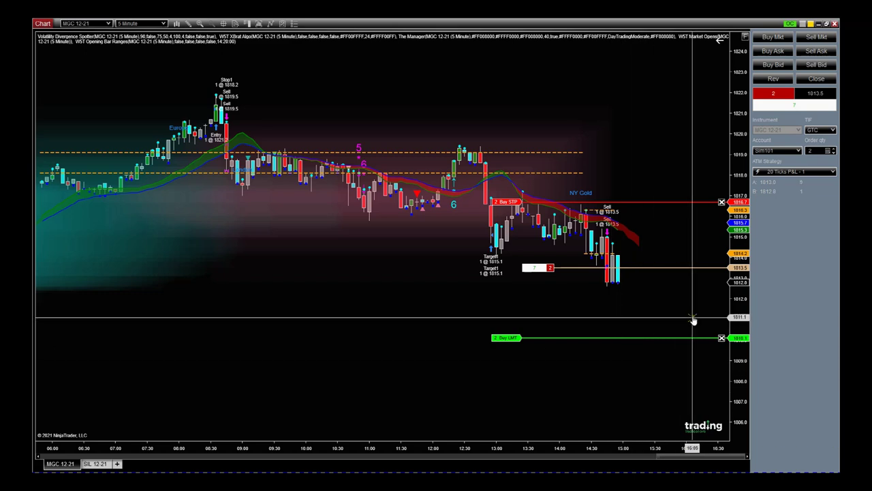
drag(742, 303, 751, 294)
drag(697, 169, 576, 176)
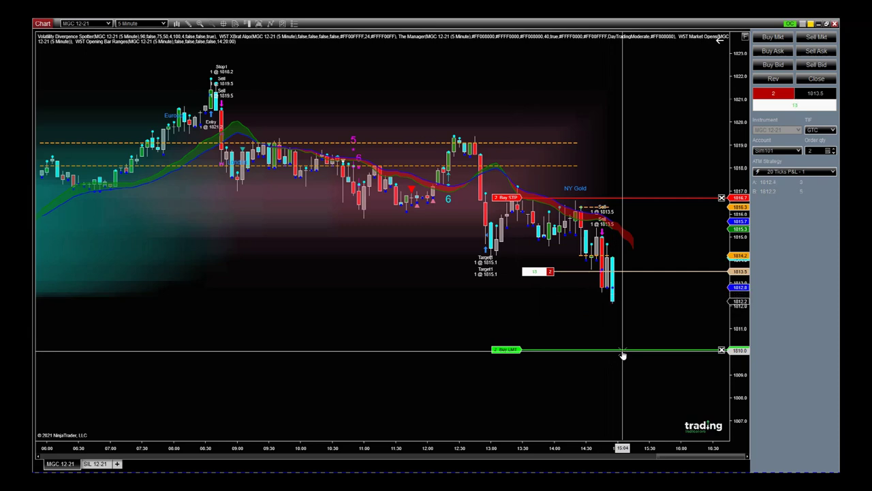
- Widen the price range and drag the buy limit target down to about 1798
drag(733, 172, 733, 182)
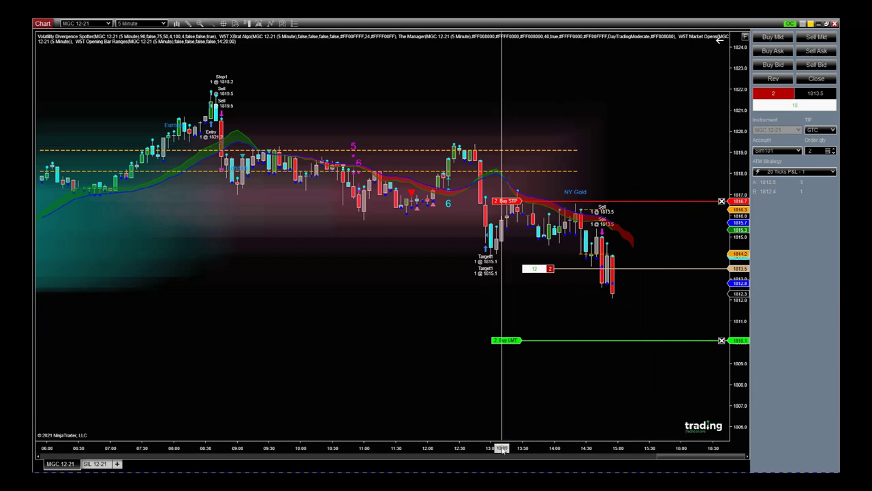
drag(506, 461, 658, 462)
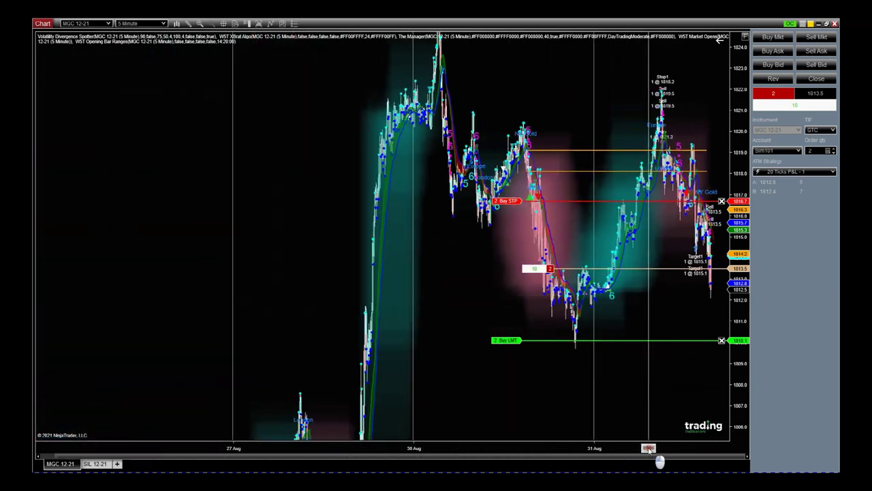
drag(739, 184, 740, 415)
drag(745, 304, 709, 328)
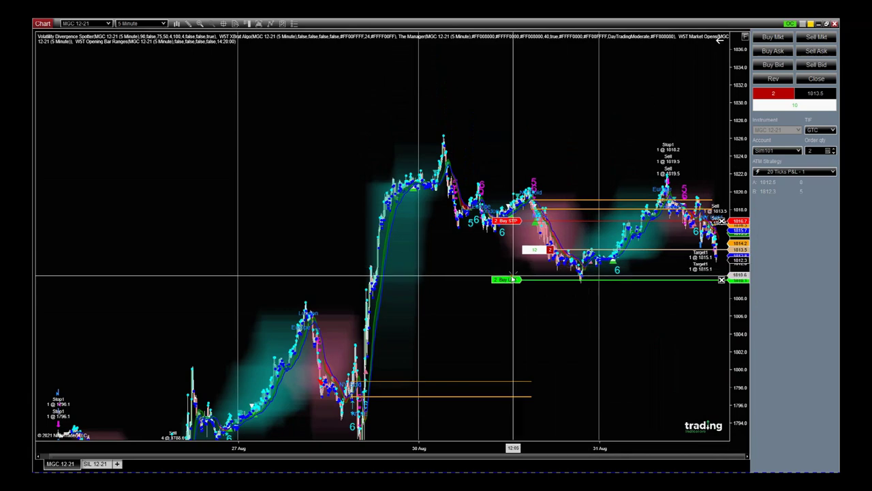
drag(509, 283, 497, 384)
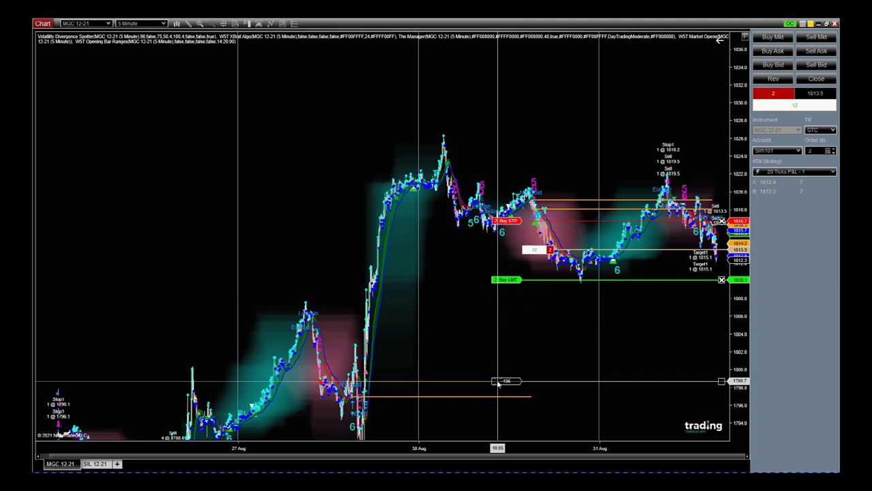
drag(496, 379, 497, 380)
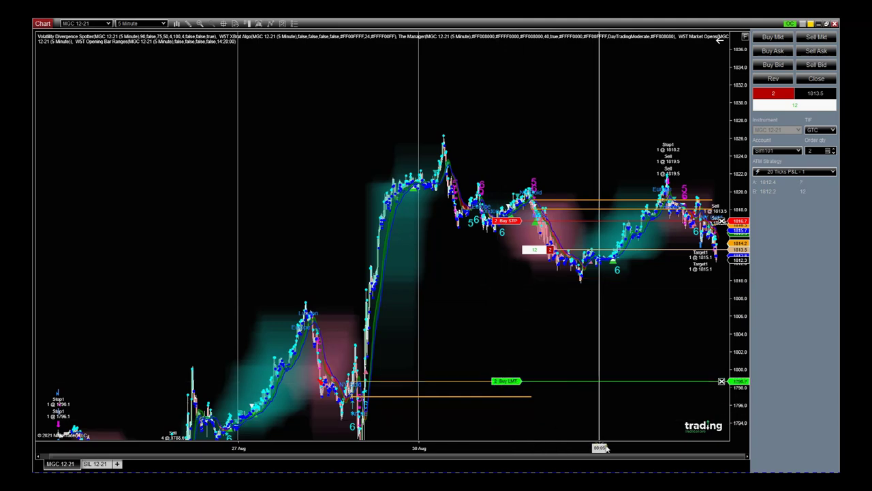
- Re-zoom the chart to today's session with the stop and target orders in view
drag(634, 448, 252, 409)
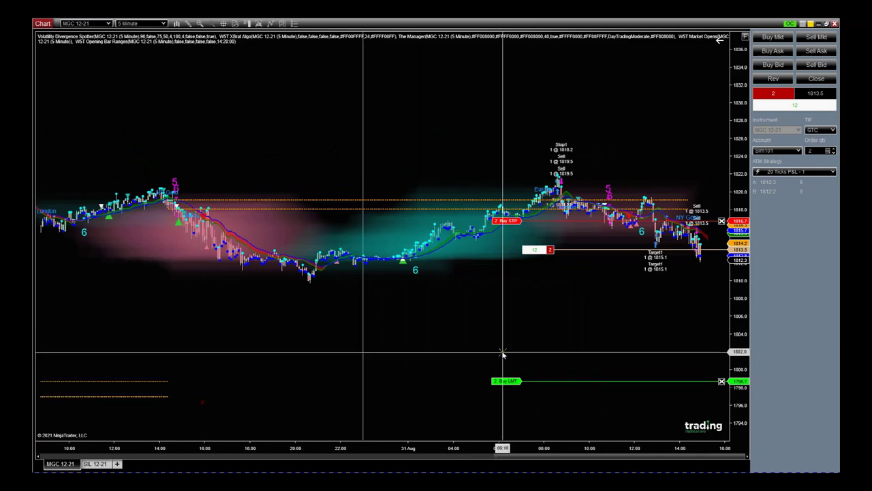
drag(609, 448, 525, 449)
drag(615, 346, 557, 343)
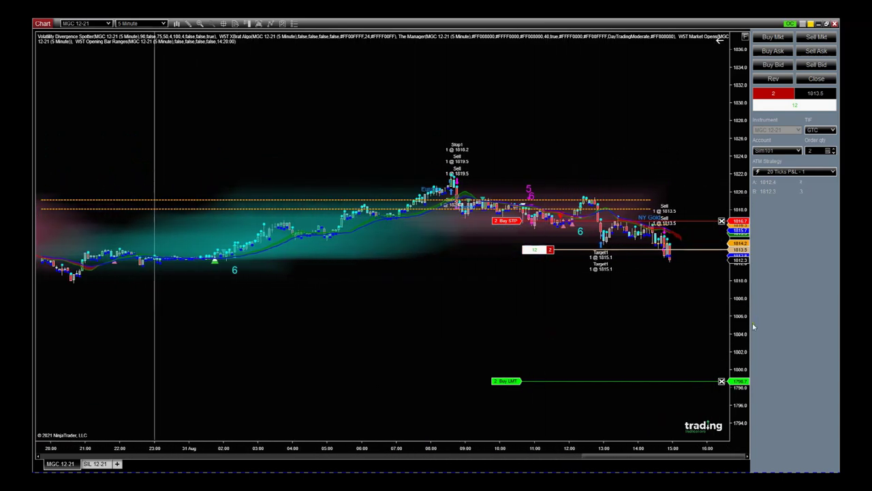
drag(744, 329, 706, 325)
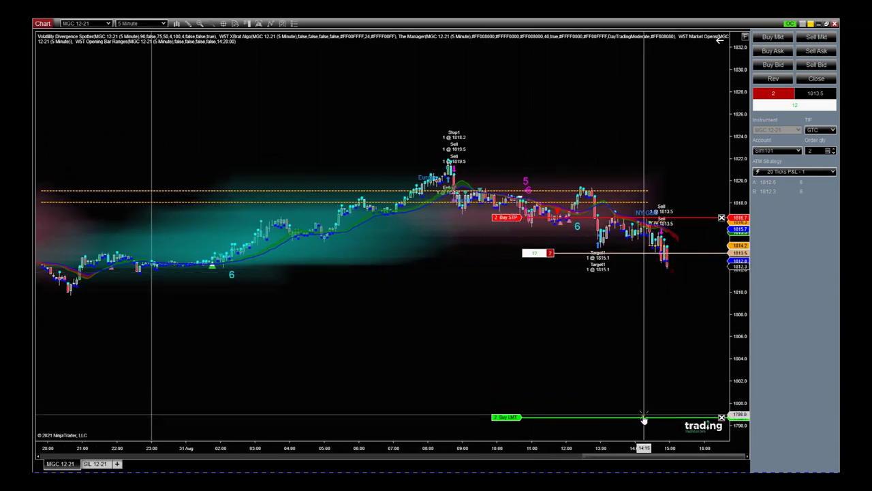
drag(626, 447, 593, 448)
drag(743, 288, 739, 266)
drag(685, 361, 673, 282)
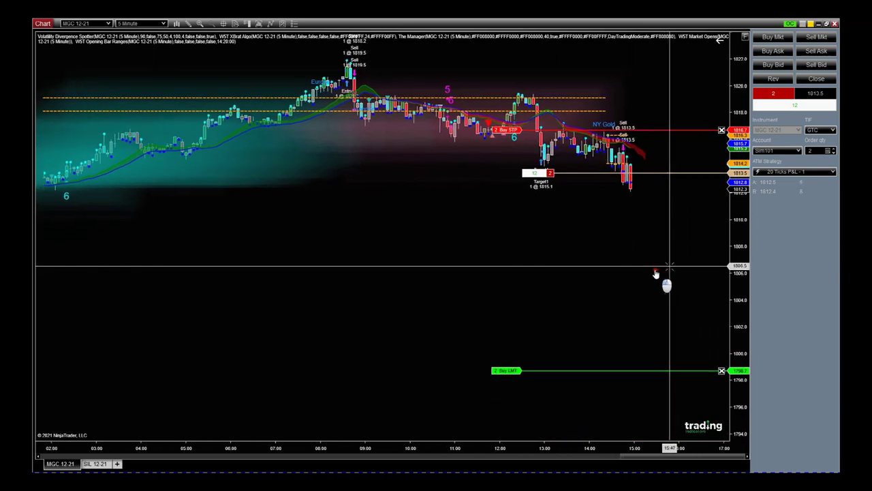
drag(736, 255, 752, 233)
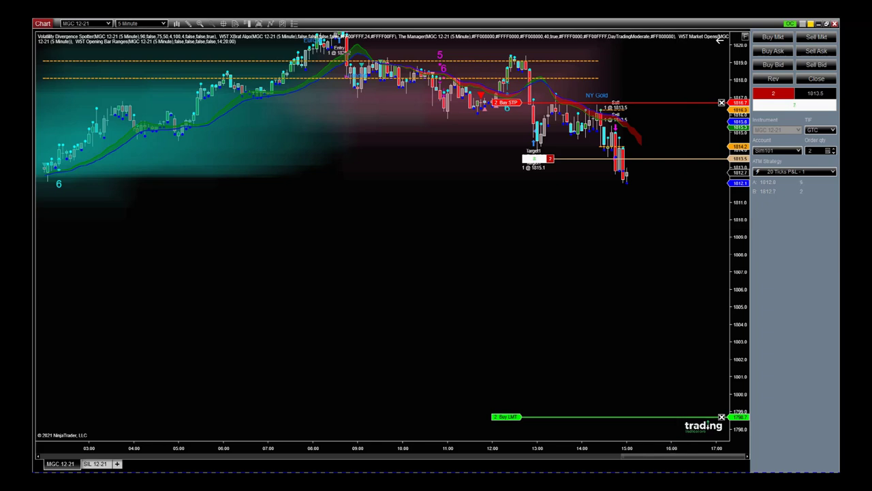
click(833, 173)
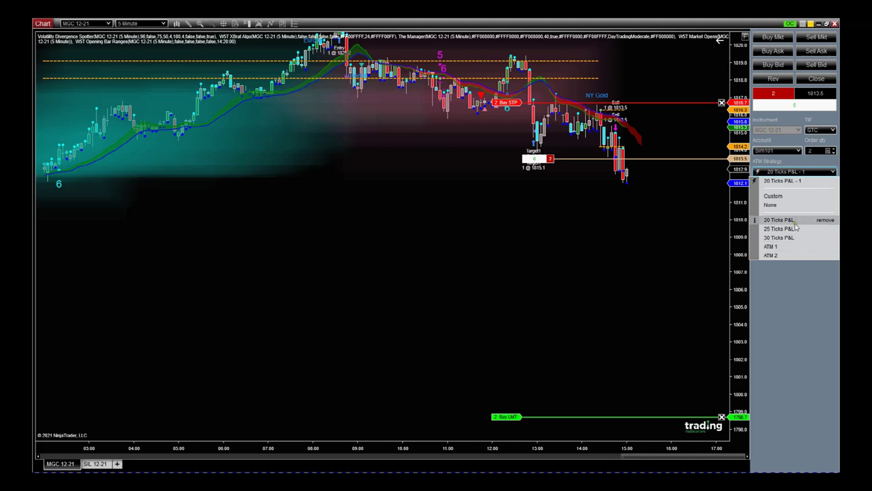
click(793, 300)
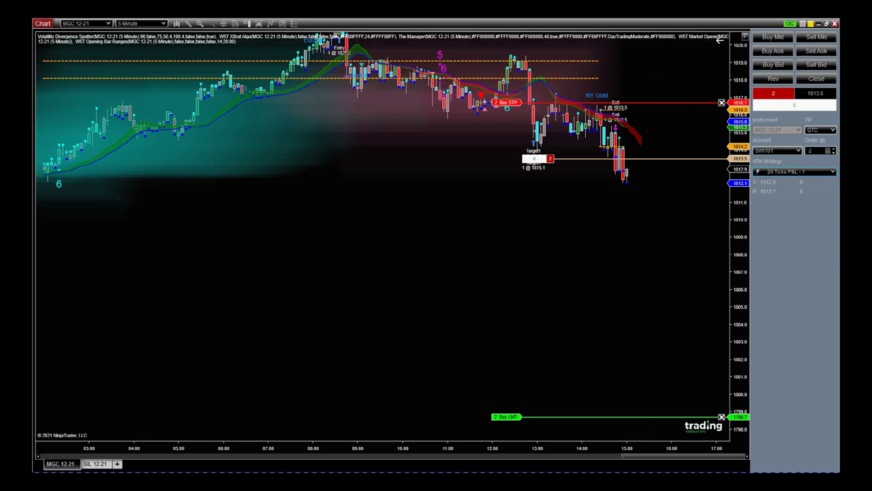
key(alt+Tab)
drag(254, 198, 258, 225)
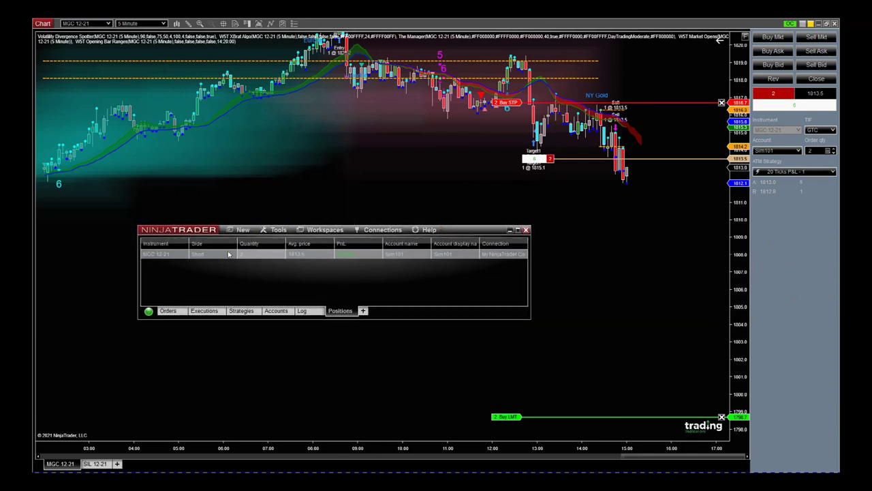
right_click(180, 256)
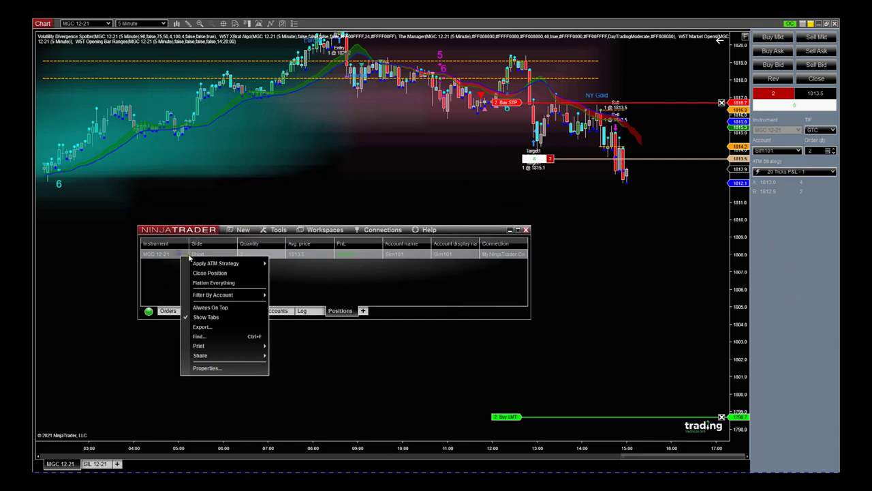
mouse_move(247, 266)
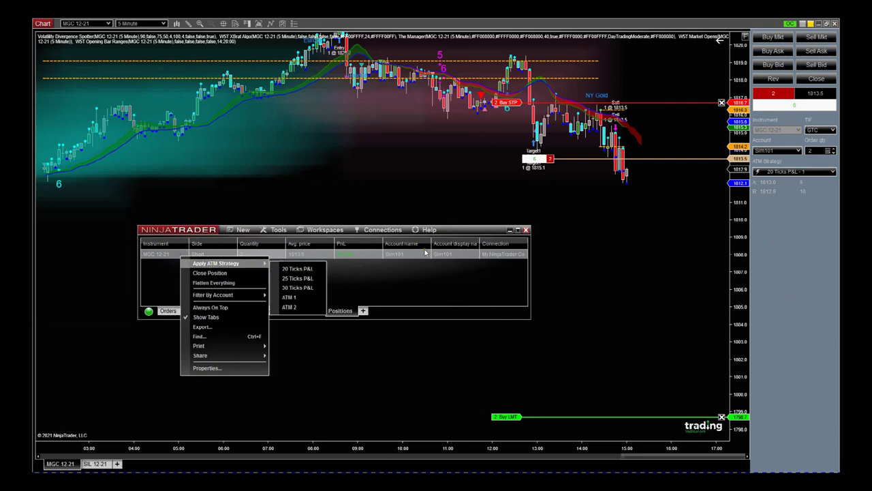
click(427, 274)
drag(460, 234, 477, 0)
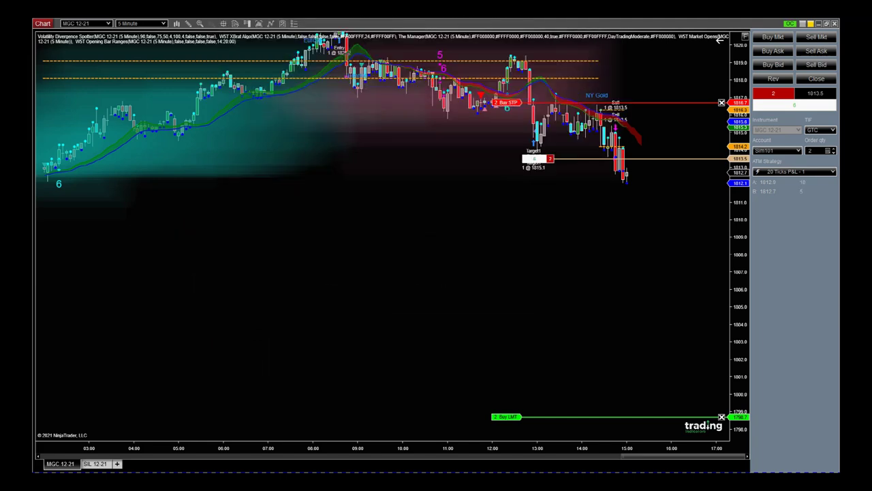